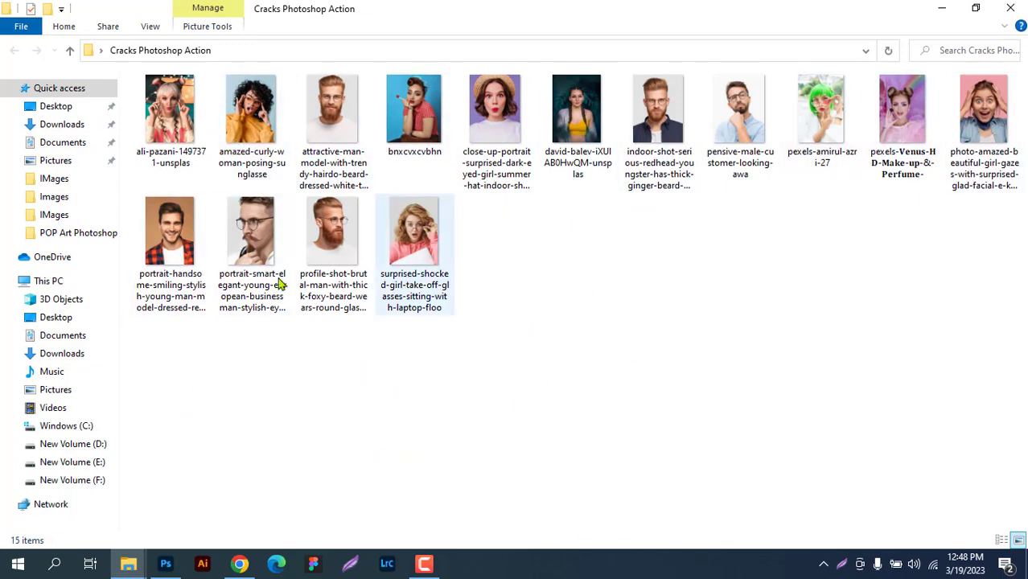
Step: Switch to Photoshop with the portrait of the smiling man in the red checkered shirt opened, and collapse the Actions panel
drag(170, 241, 425, 41)
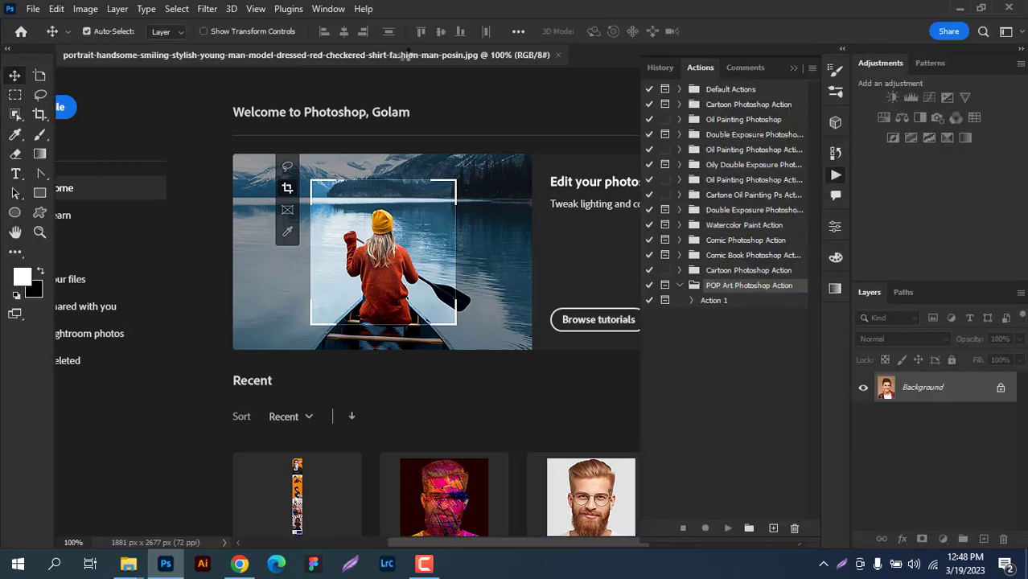
click(795, 69)
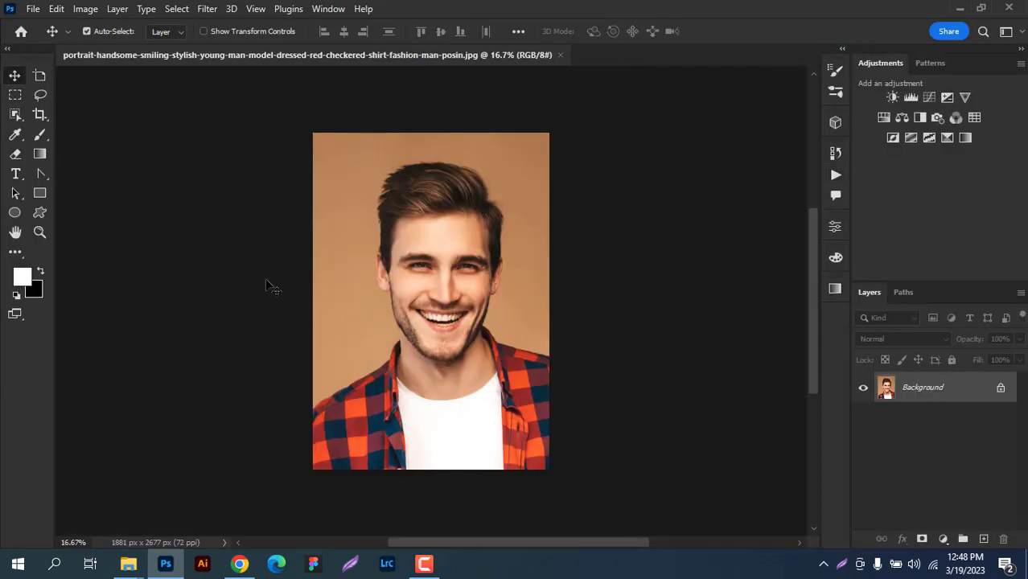
Step: Check the UI language in the Interface preferences and accept the settings
click(38, 9)
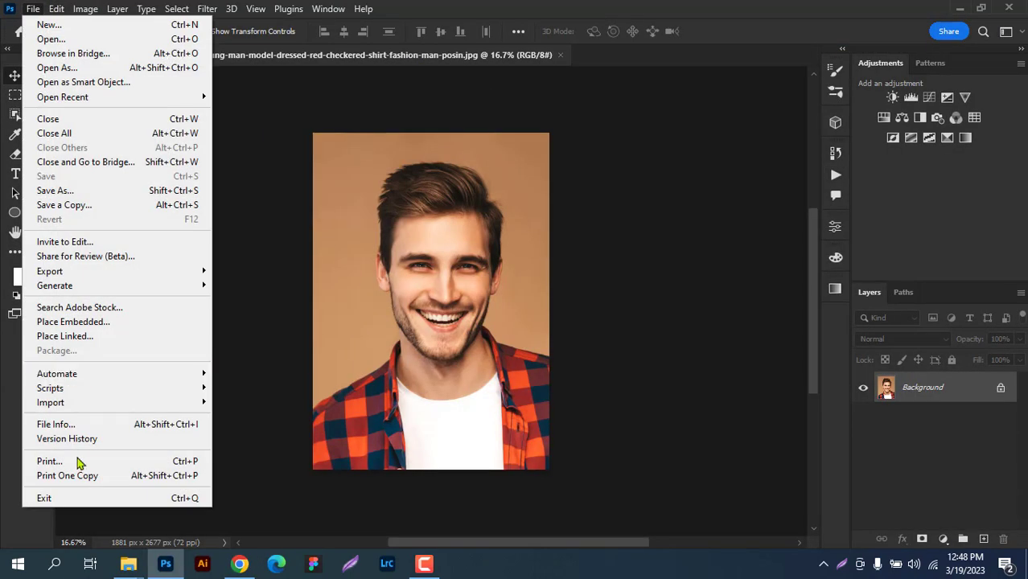
mouse_move(56, 9)
mouse_move(88, 571)
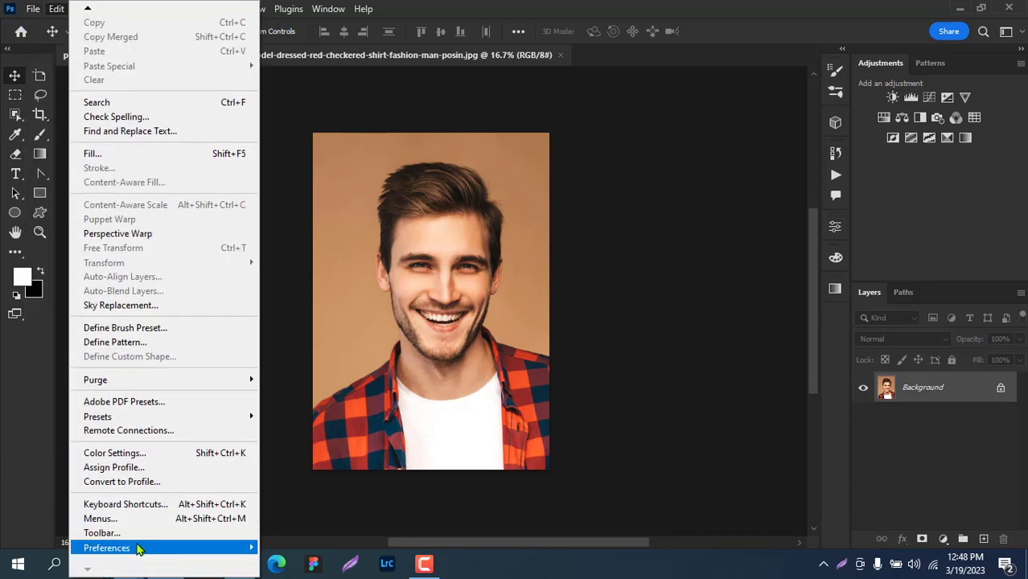
mouse_move(136, 552)
click(313, 268)
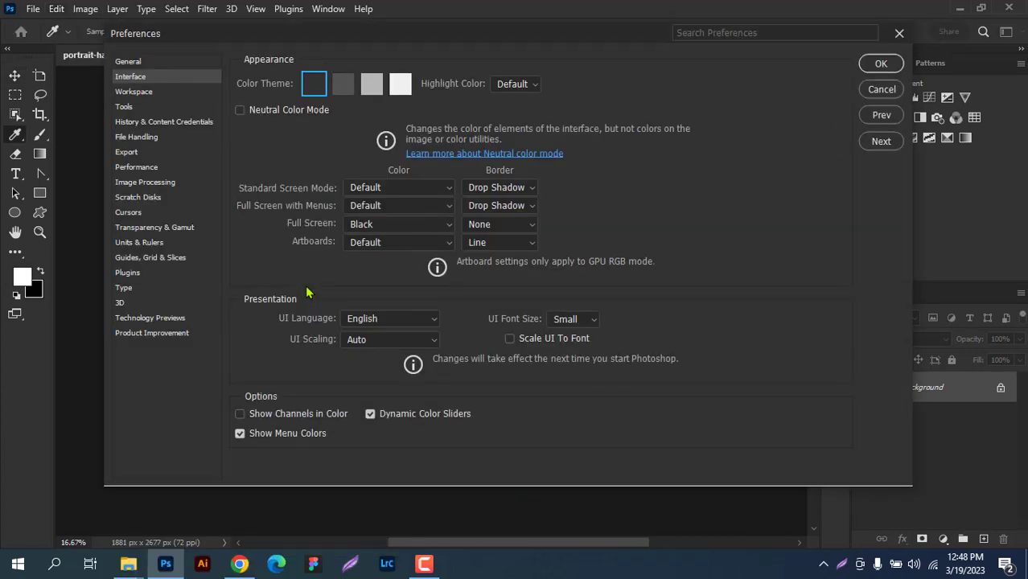
click(881, 64)
Step: Check the portrait's colour mode and keep 8 Bits/Channel as its bit depth
click(85, 10)
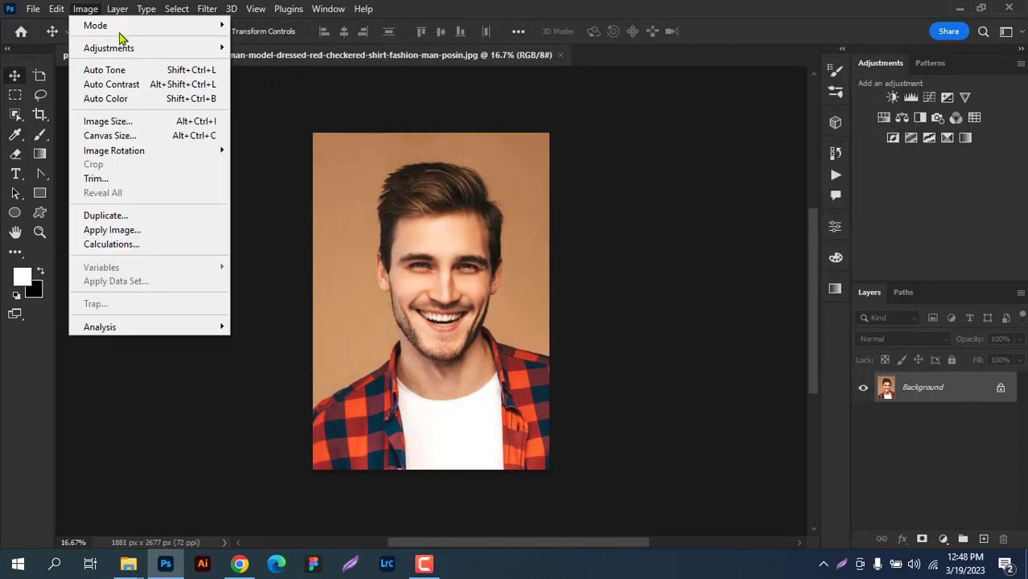
mouse_move(127, 27)
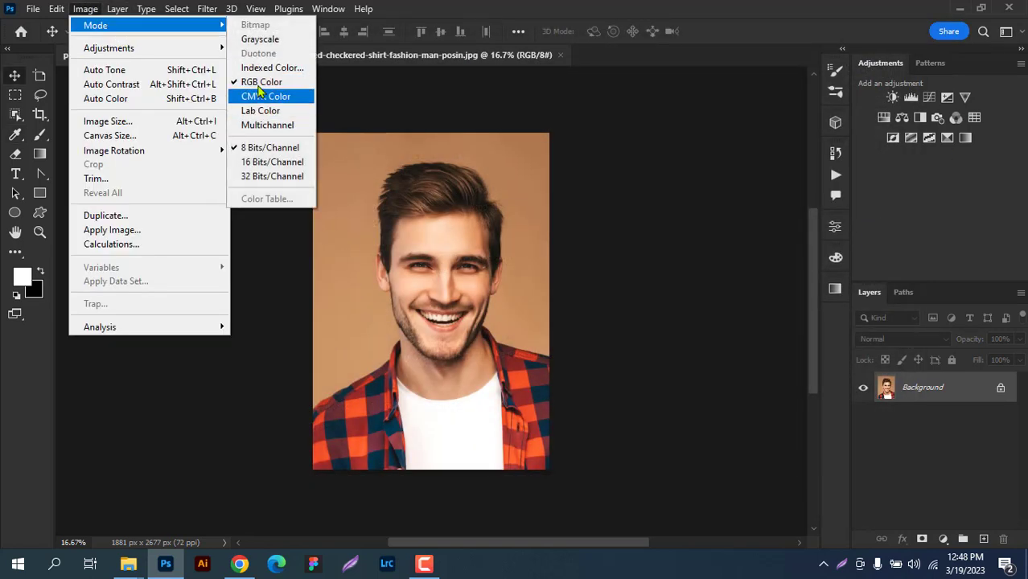
click(241, 147)
scroll(490, 244, up, 3)
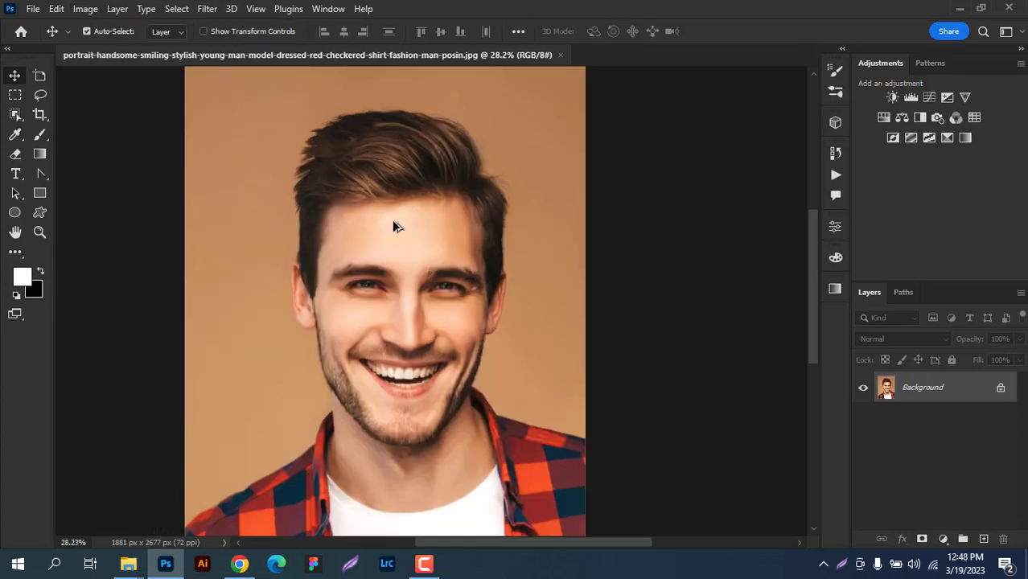
scroll(386, 222, down, 2)
scroll(366, 195, up, 3)
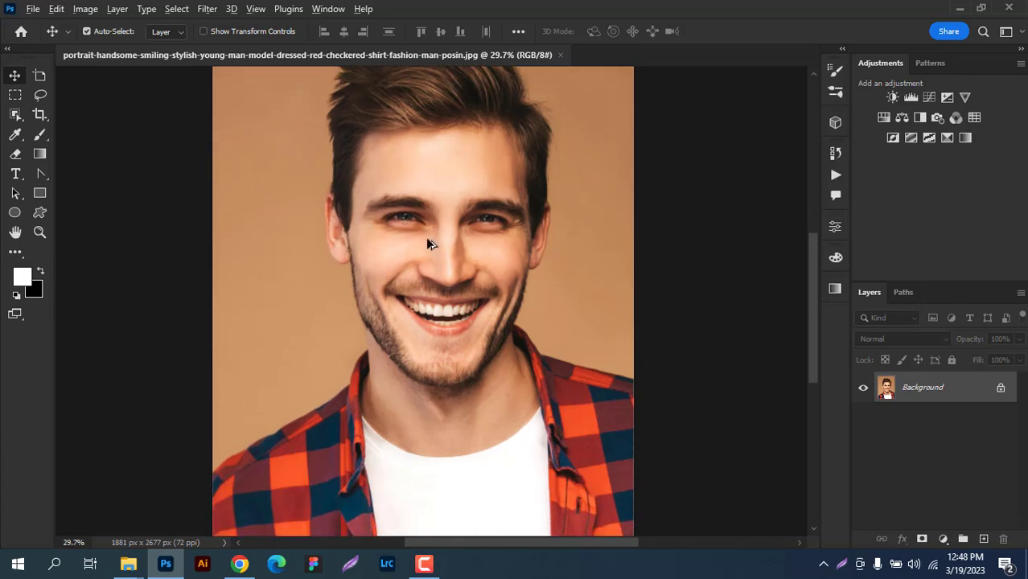
scroll(426, 243, down, 2)
scroll(427, 243, up, 2)
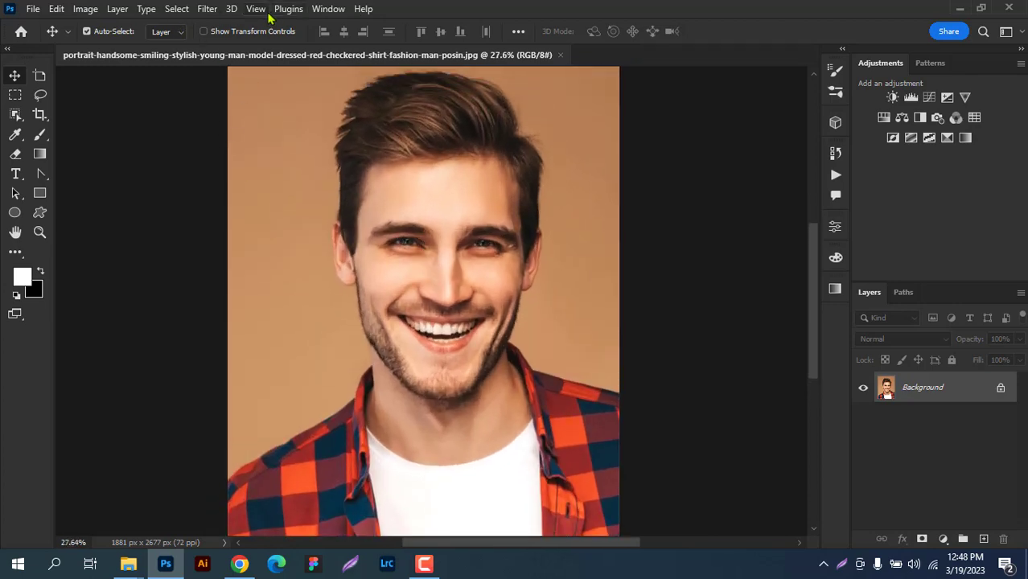
Step: Show the Actions panel
click(325, 10)
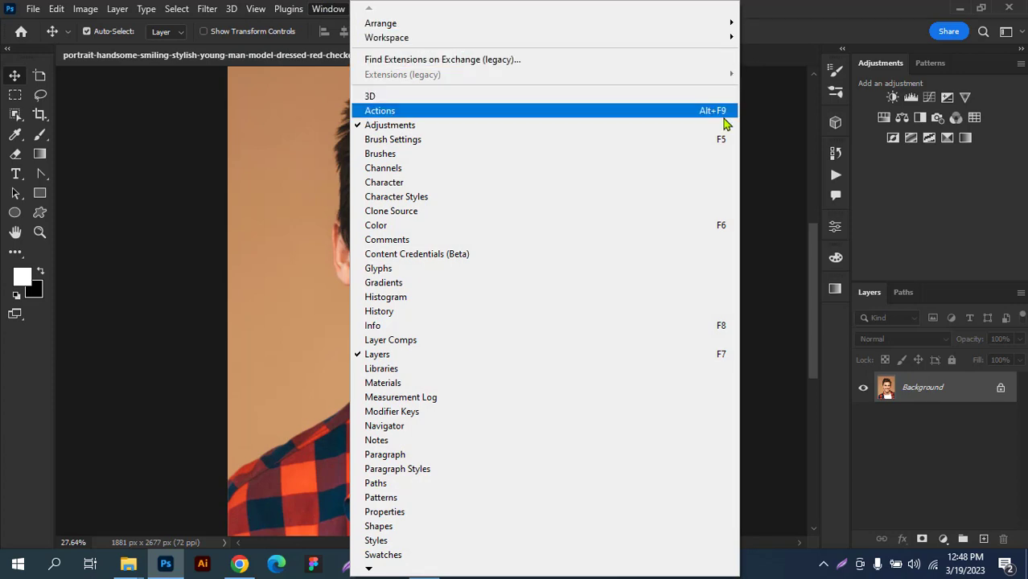
click(328, 10)
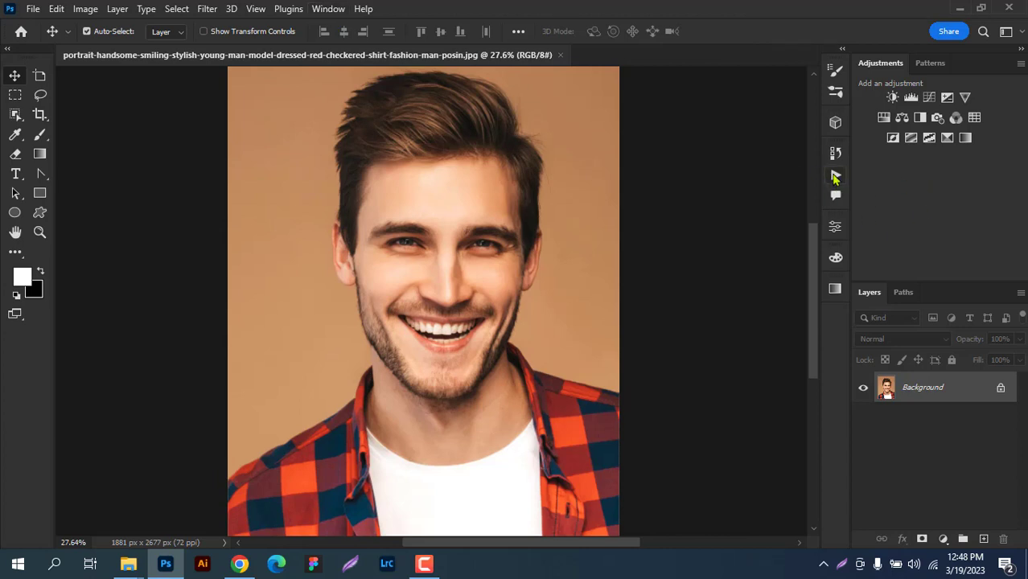
click(835, 177)
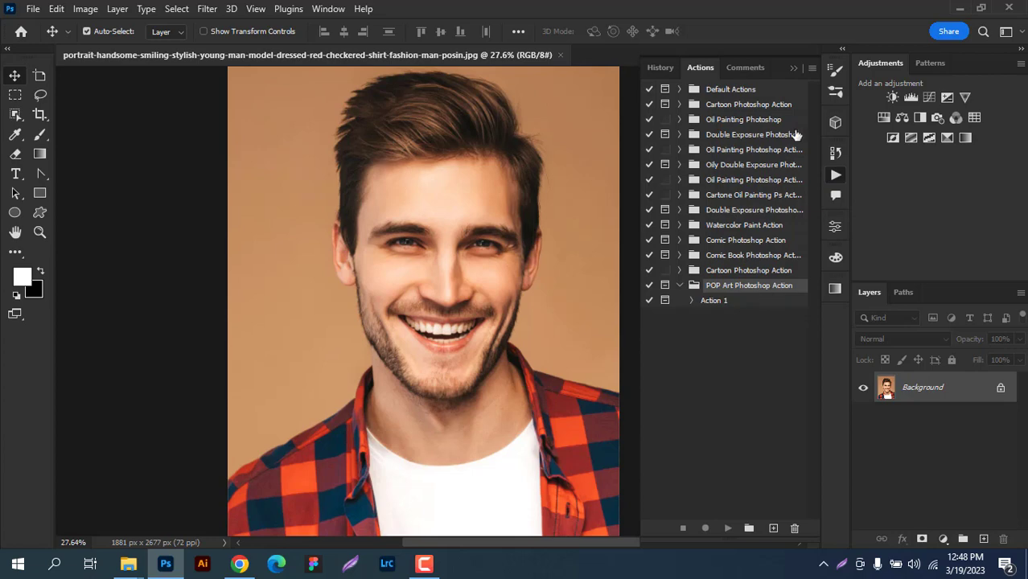
Step: Browse for an action file to load in the ATN(file) folder under POP Art Photoshop Action on the Desktop, and close the dialog without loading
click(811, 69)
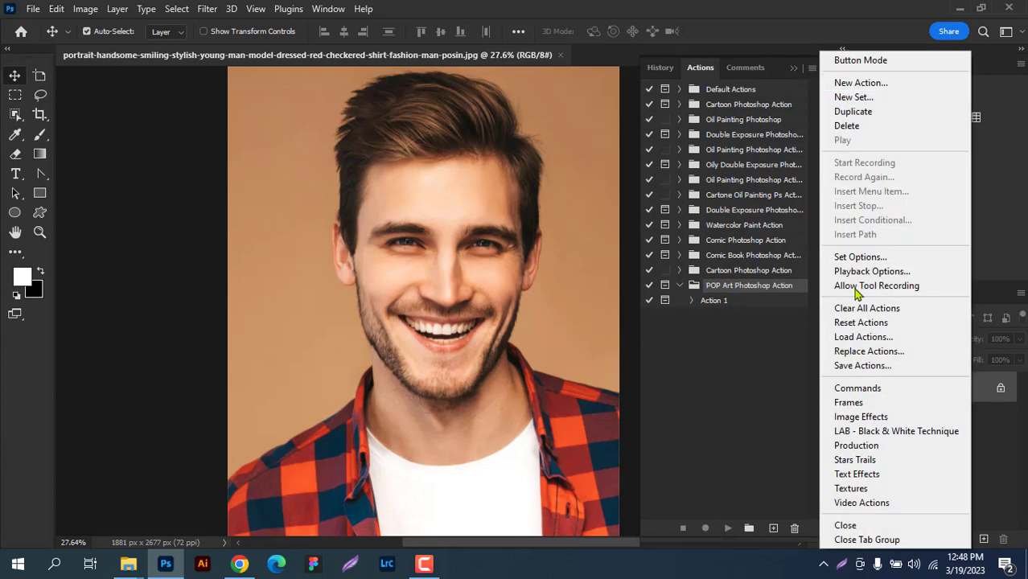
click(863, 338)
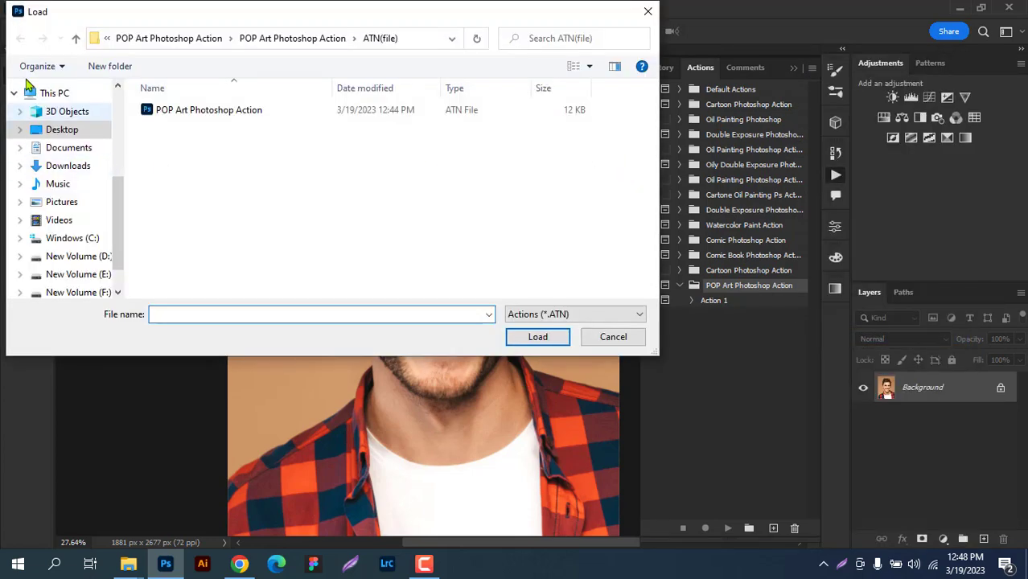
click(52, 131)
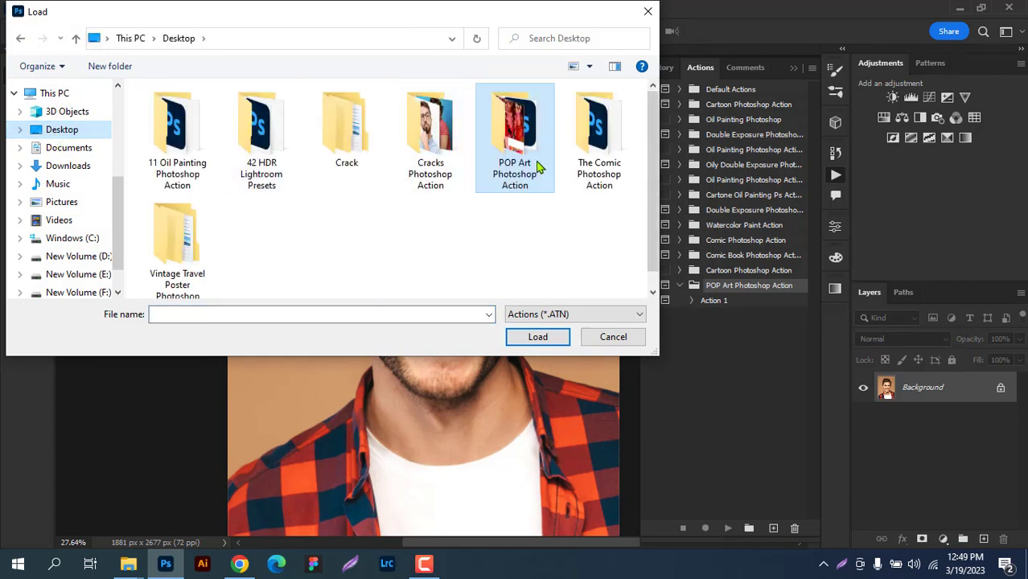
double_click(511, 141)
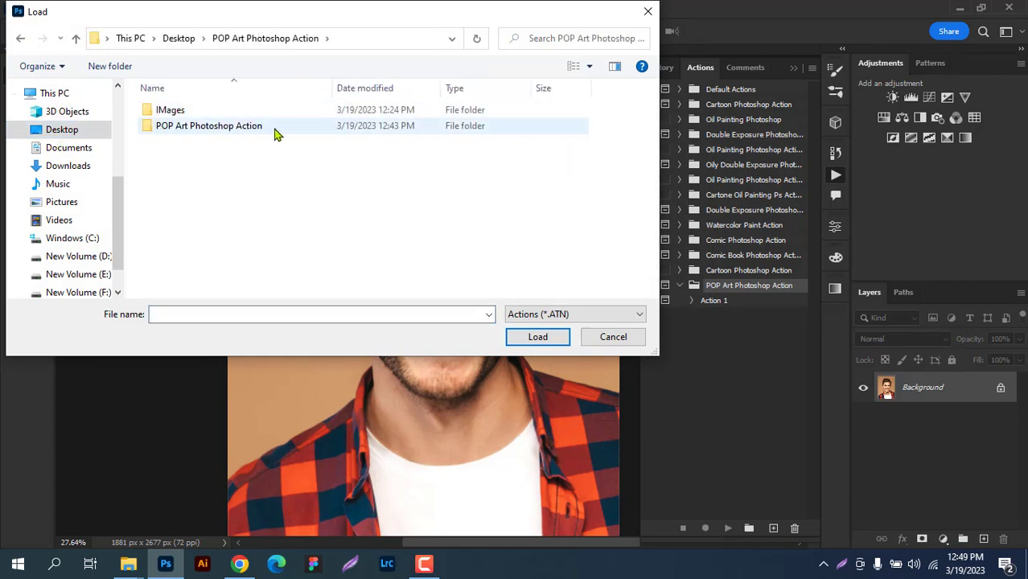
click(270, 133)
double_click(270, 133)
double_click(194, 113)
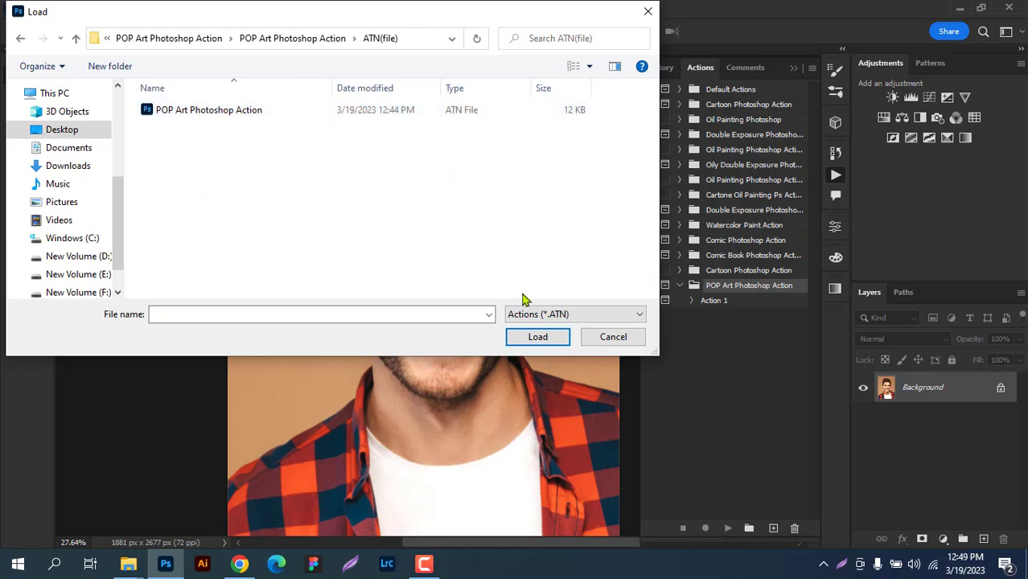
click(647, 11)
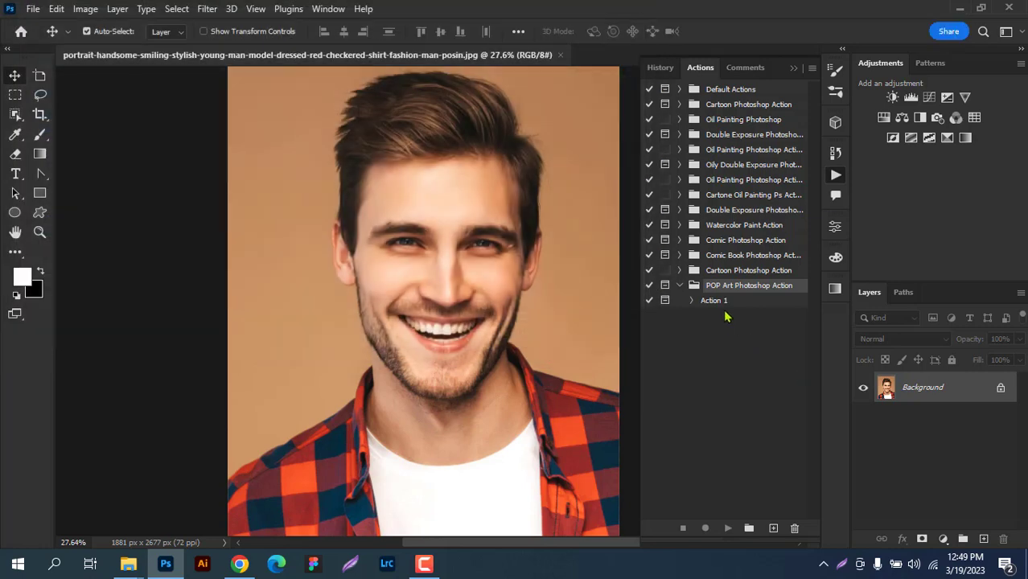
Step: Play Action 1 of the POP Art Photoshop Action set on the portrait
scroll(412, 258, down, 3)
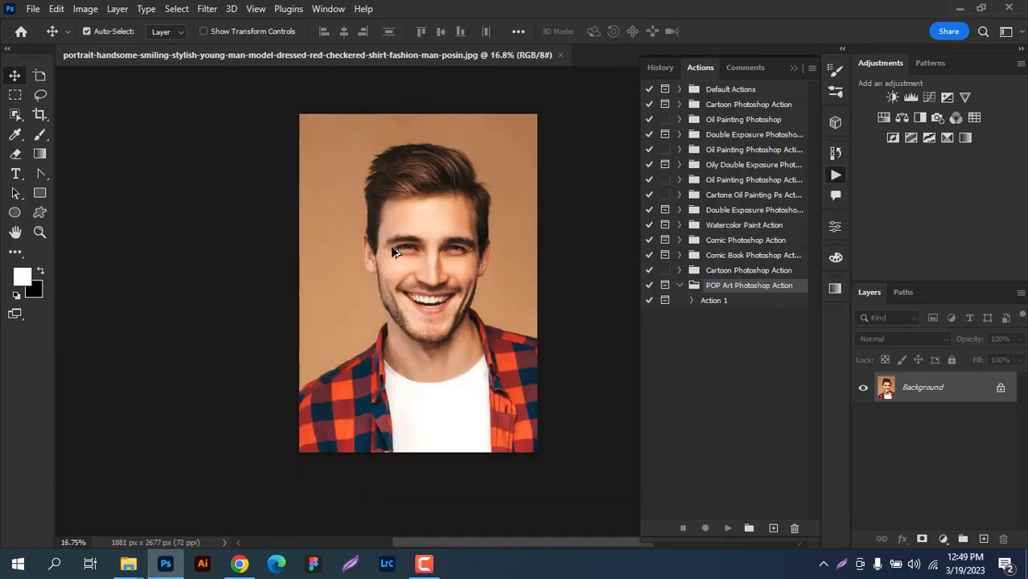
scroll(423, 252, up, 1)
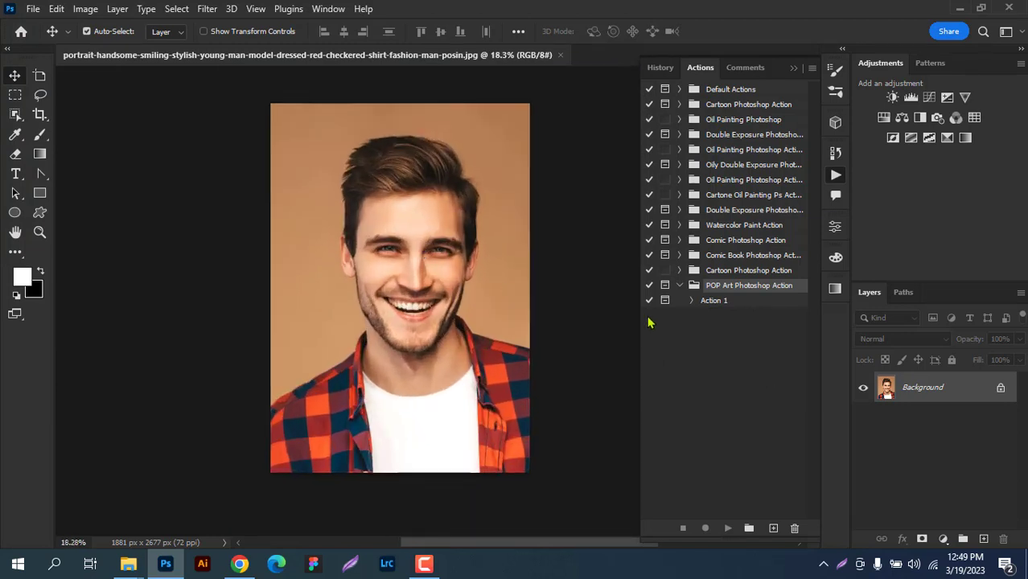
click(708, 301)
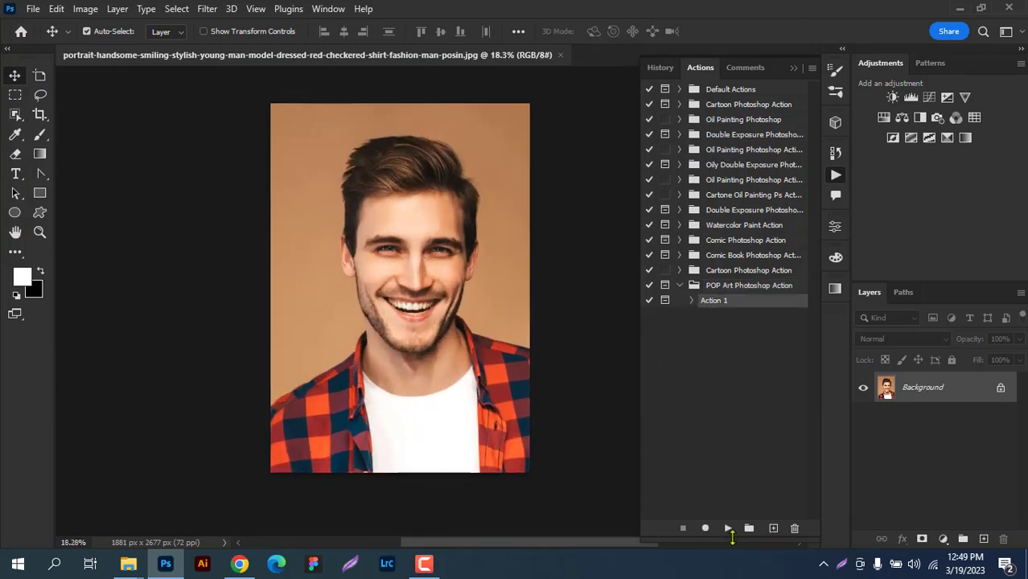
click(728, 529)
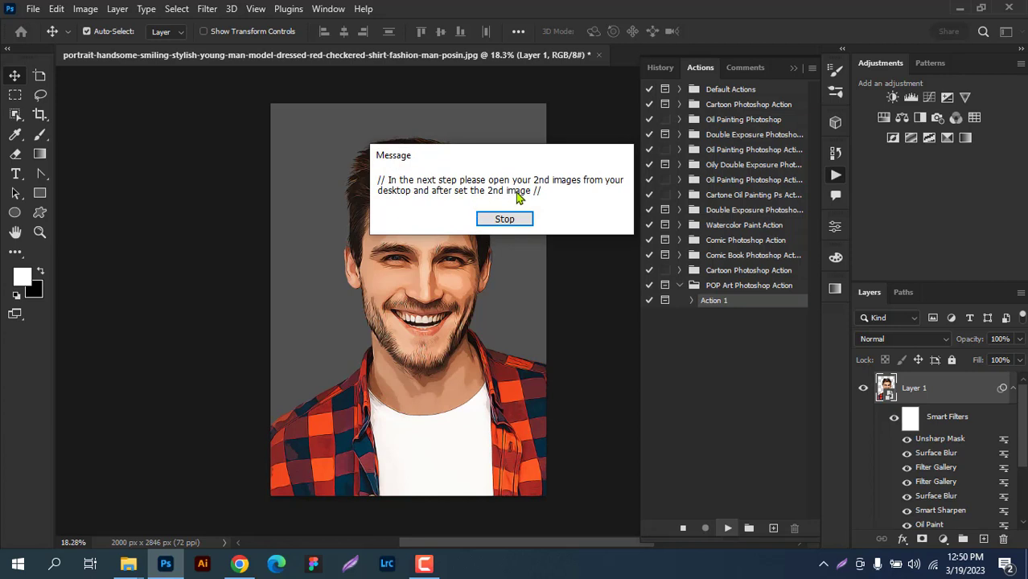
Step: Continue past the action's message and place the image pexels-steve-johnson-1698394 from the Desktop's POP Art Photoshop Action > IMages folder
click(505, 221)
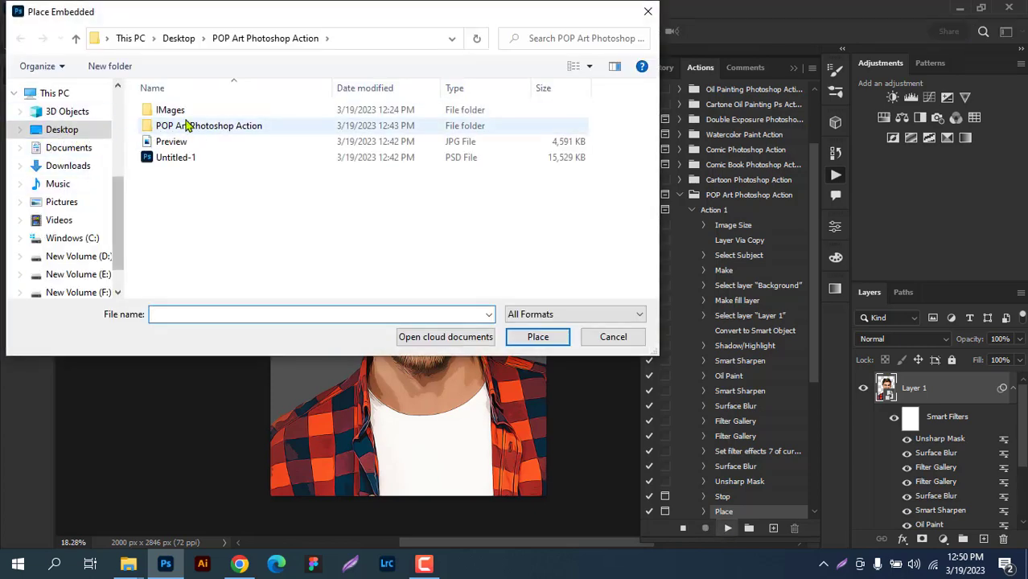
click(84, 132)
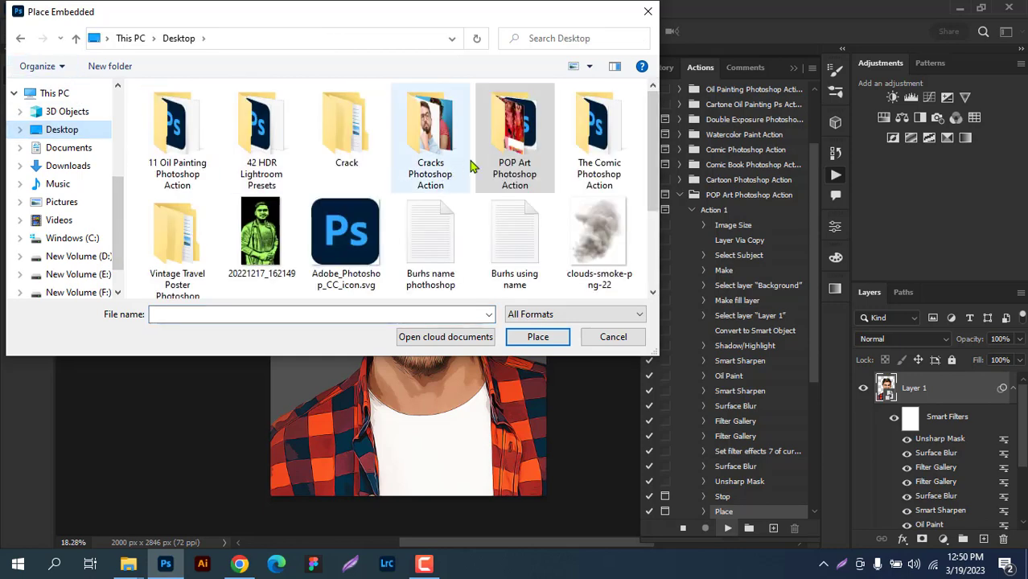
double_click(508, 143)
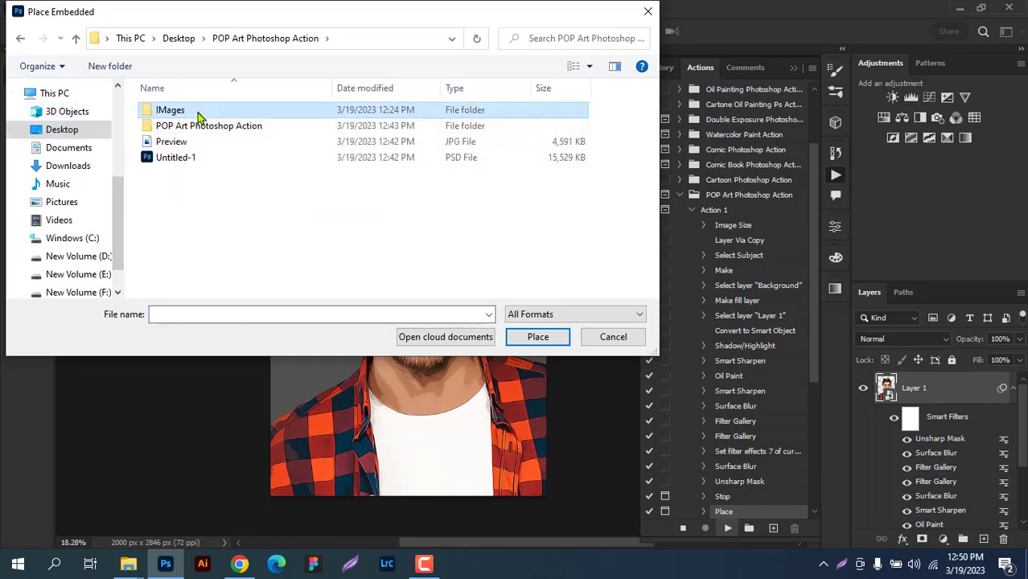
double_click(199, 115)
scroll(518, 167, down, 5)
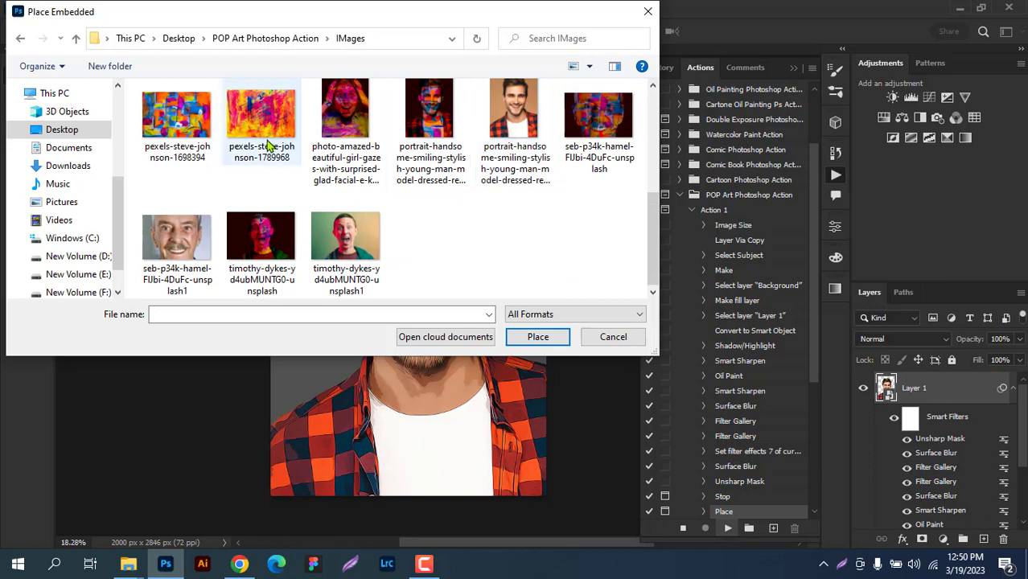
click(210, 143)
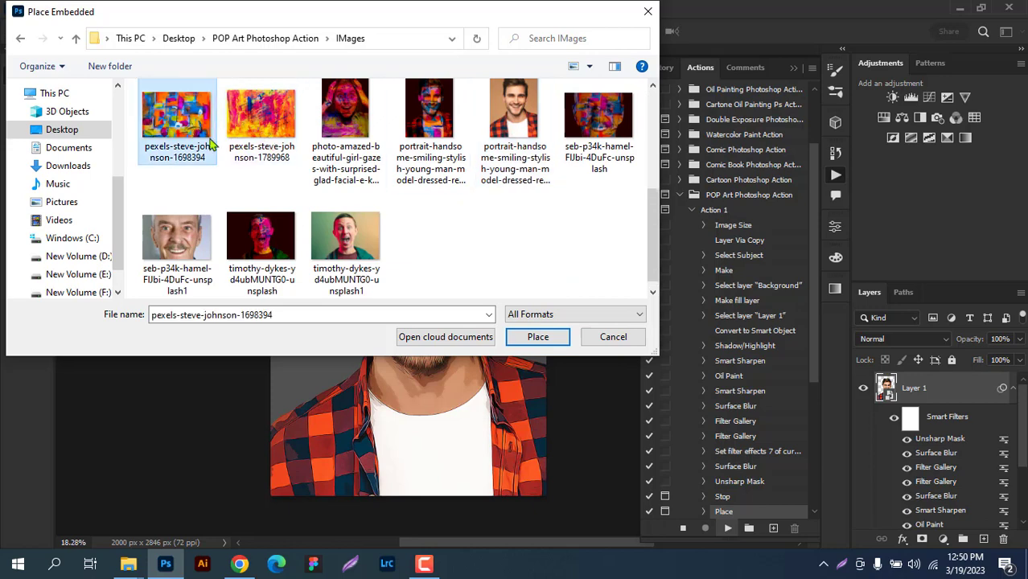
click(537, 336)
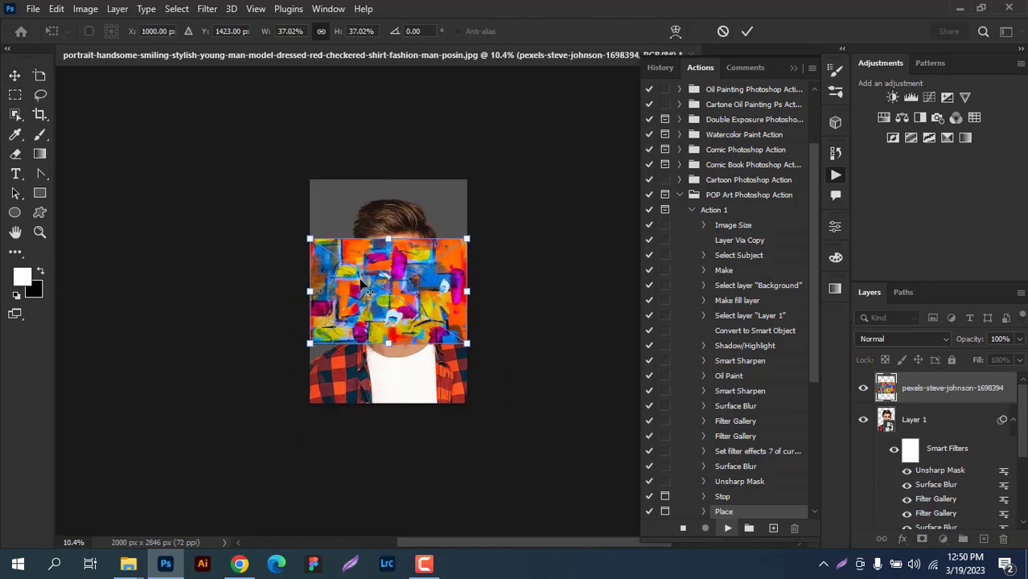
Step: Rotate the placed painting to about -90°, scale it to about 63% and position it to cover the whole canvas, committing the transform
mouse_move(485, 227)
mouse_down()
mouse_move(519, 201)
mouse_move(410, 112)
mouse_move(266, 110)
mouse_up()
drag(282, 158, 234, 64)
drag(460, 389, 509, 452)
drag(233, 453, 225, 467)
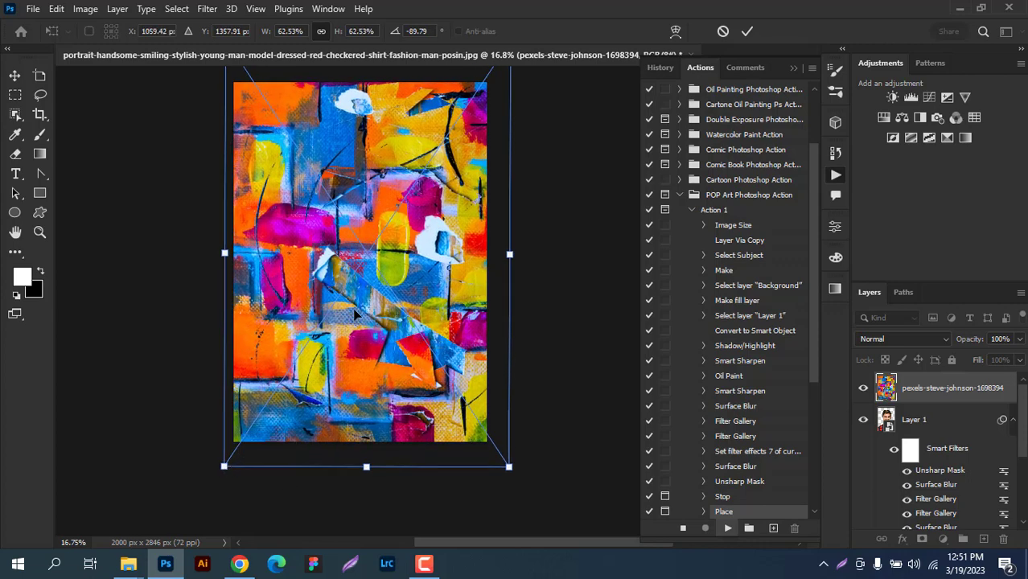
mouse_move(378, 270)
mouse_down()
mouse_move(379, 307)
mouse_move(375, 298)
mouse_up()
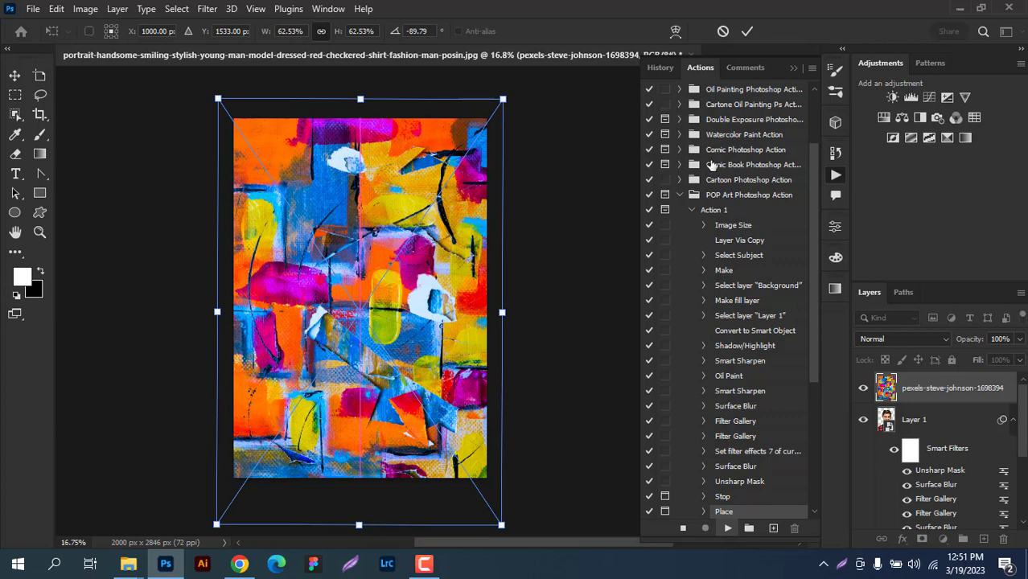
click(747, 32)
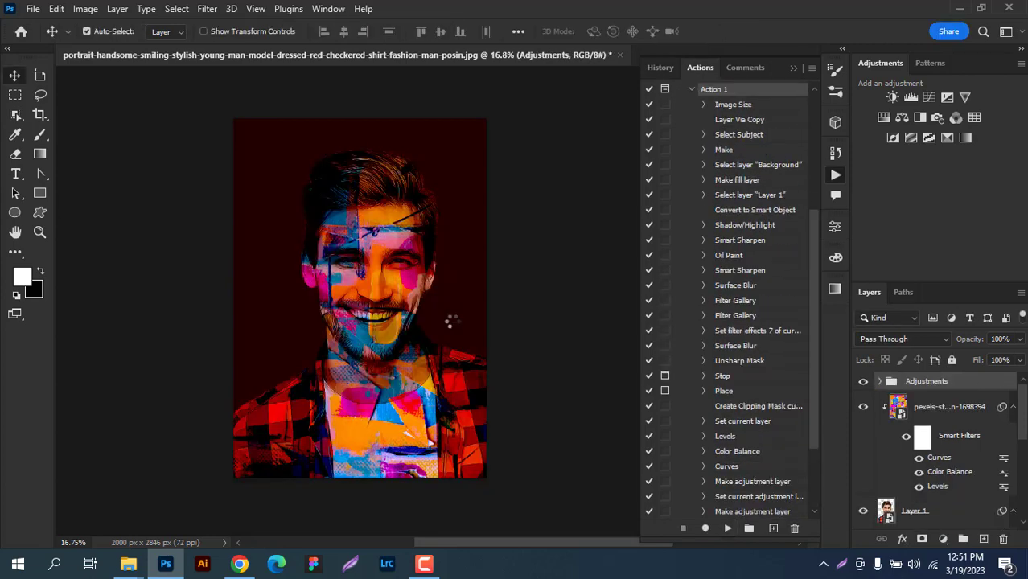
Step: Collapse the Actions panel and examine the pop art effect up close on the man's face and shirt
click(794, 69)
scroll(400, 276, up, 3)
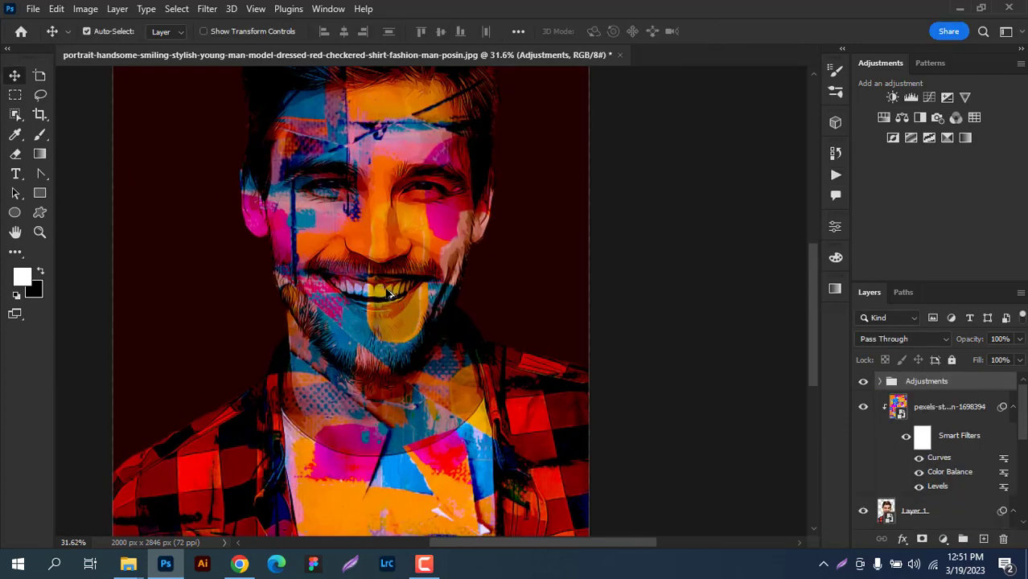
scroll(400, 276, up, 2)
scroll(410, 281, down, 2)
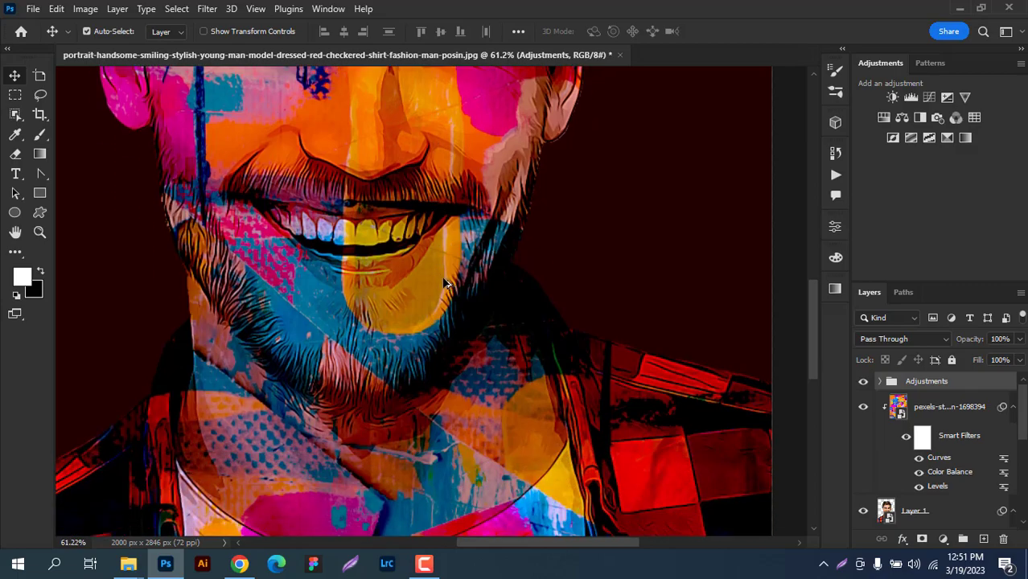
scroll(427, 290, down, 3)
scroll(428, 296, up, 2)
scroll(429, 296, up, 4)
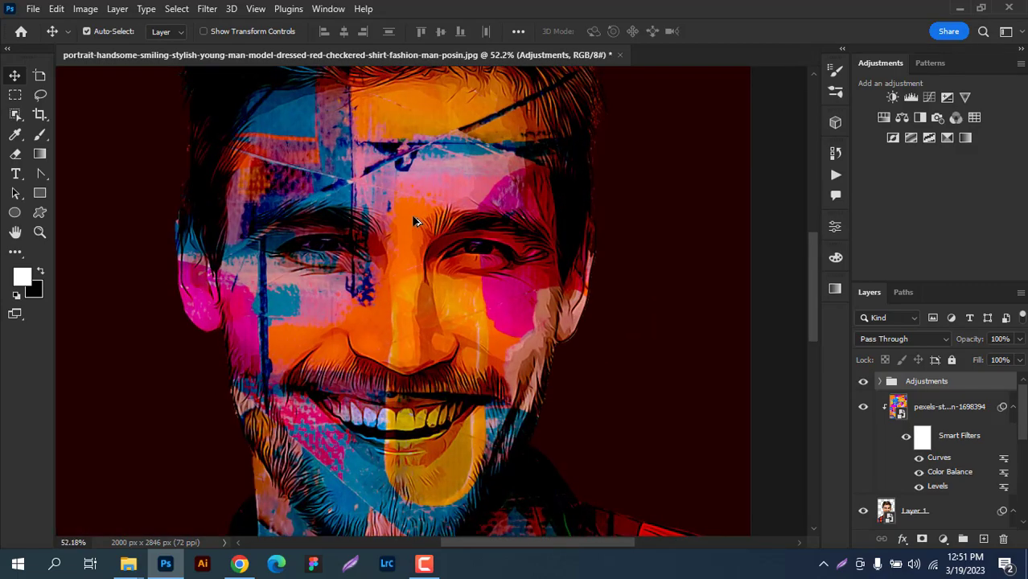
Step: Compare the painting's blend across the man's forehead, eyes and smile in close-up with the full portrait
scroll(387, 232, down, 5)
scroll(387, 232, down, 3)
scroll(402, 258, up, 4)
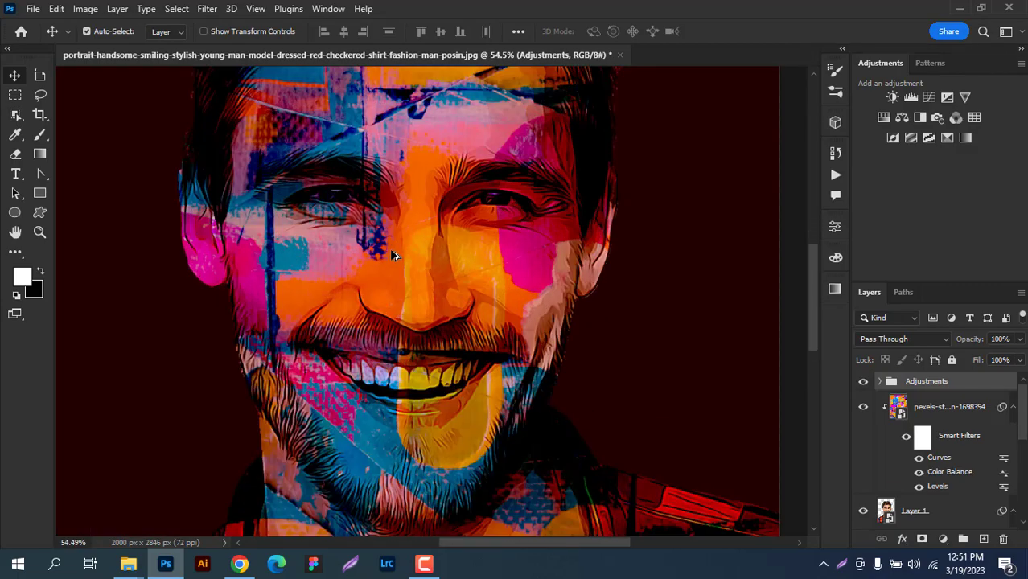
scroll(414, 282, down, 4)
scroll(418, 290, up, 3)
scroll(418, 290, down, 2)
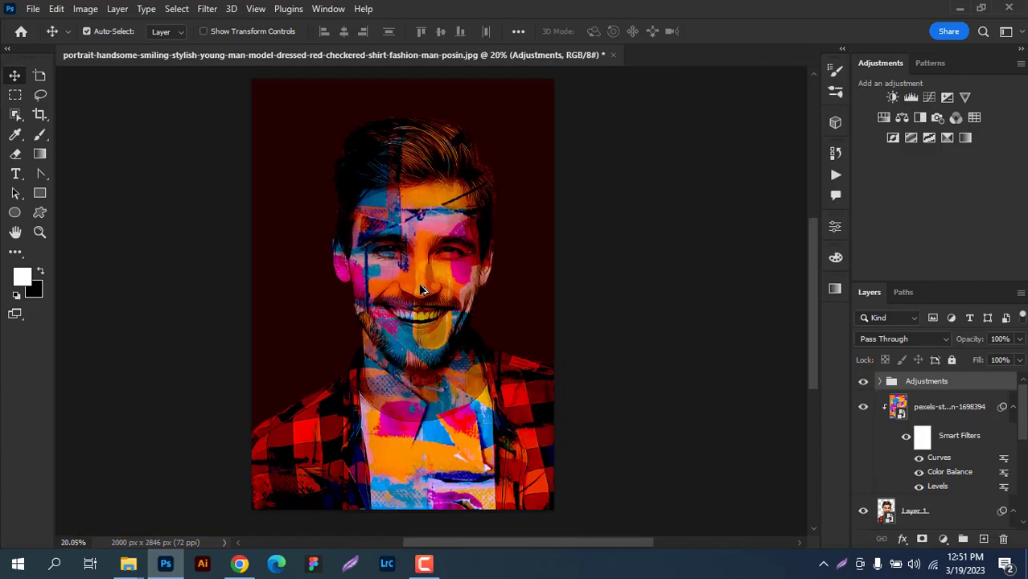
scroll(418, 289, up, 4)
scroll(423, 291, down, 3)
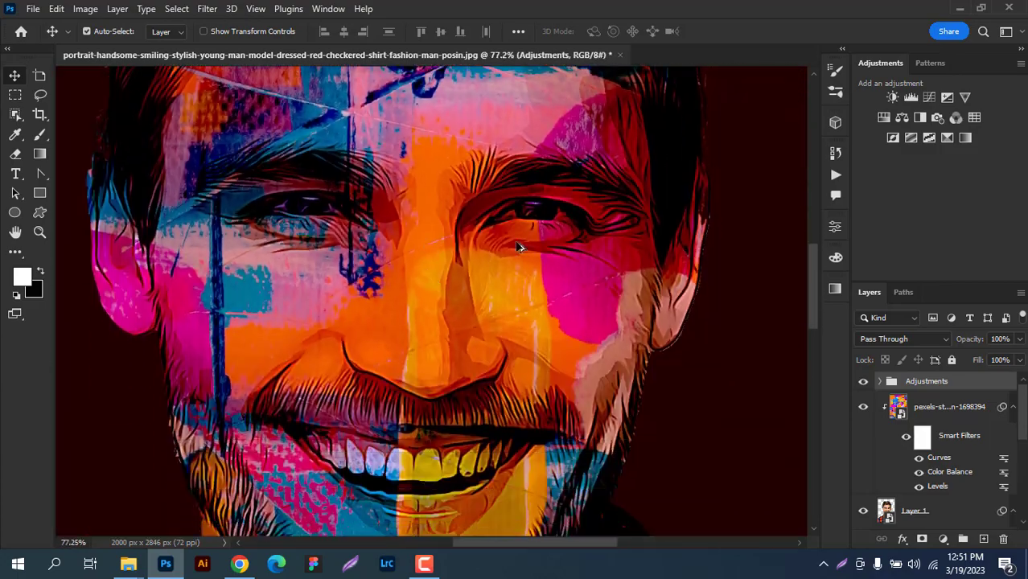
Step: Examine the stroke detail on the mouth, beard, neck and shirt, finishing with a view of the whole portrait
scroll(394, 269, up, 3)
scroll(362, 248, down, 3)
scroll(378, 248, down, 5)
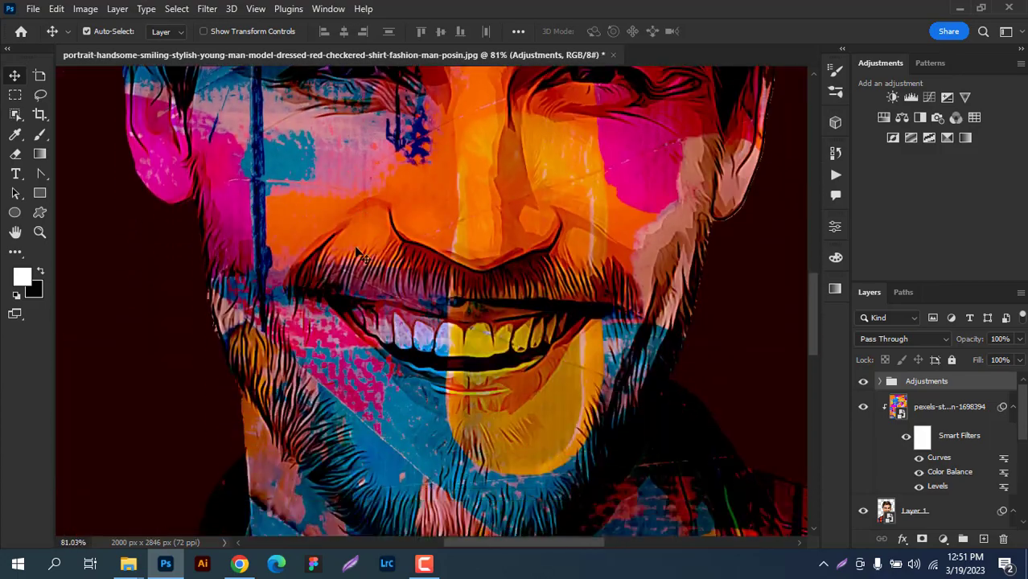
scroll(402, 246, up, 3)
scroll(418, 245, down, 2)
scroll(414, 253, down, 2)
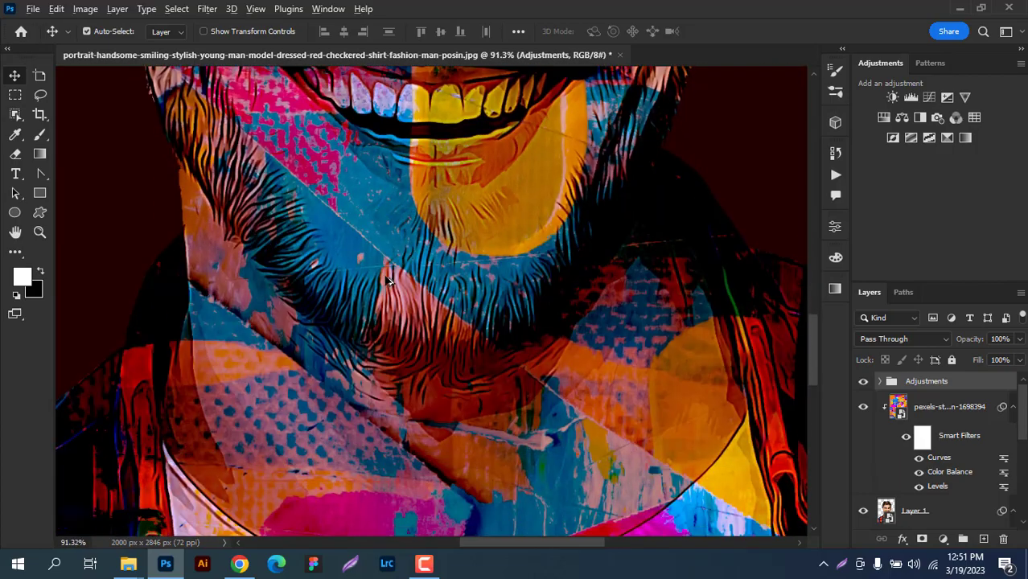
scroll(406, 266, up, 4)
scroll(394, 282, down, 7)
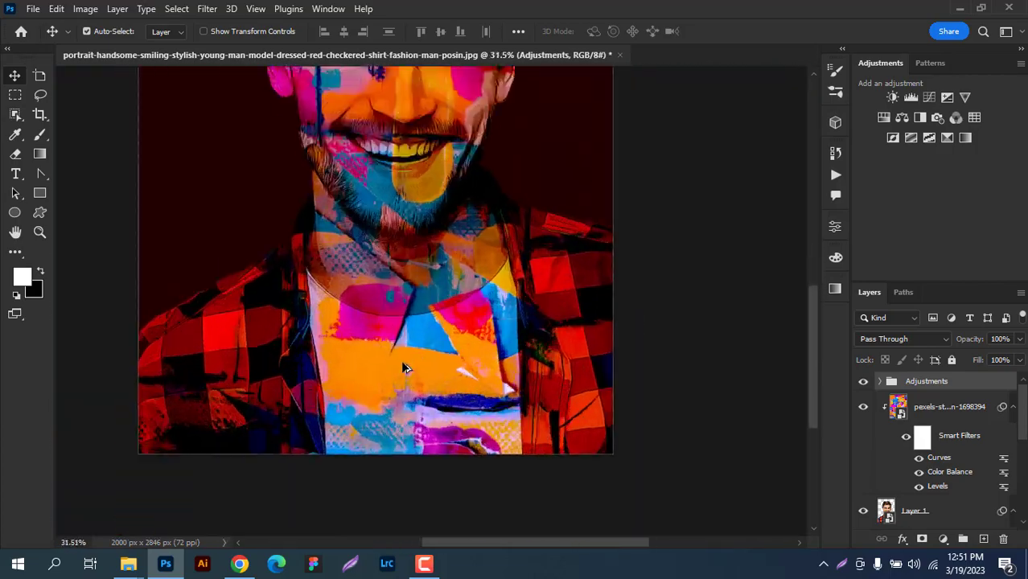
scroll(402, 363, up, 1)
scroll(391, 345, down, 4)
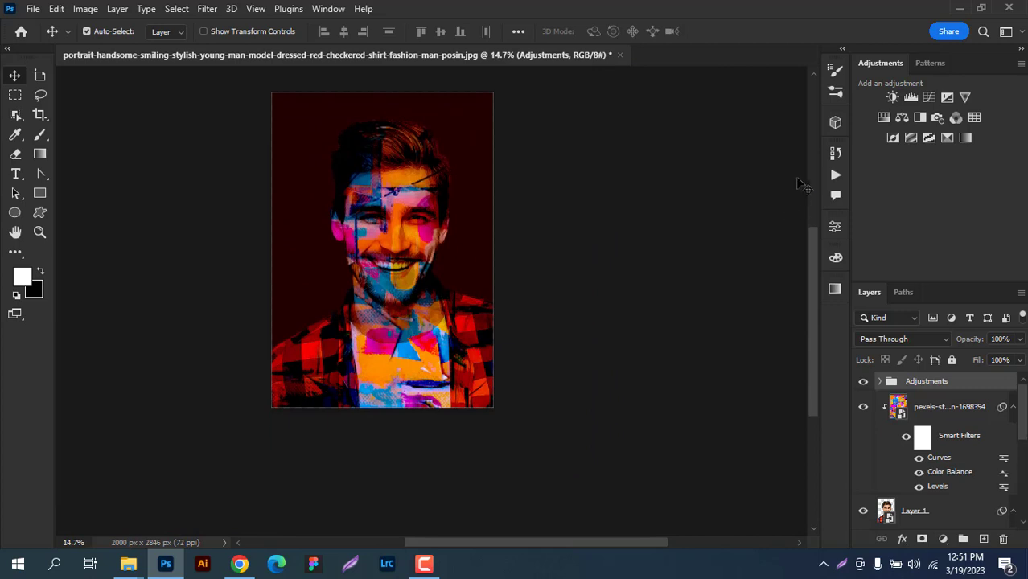